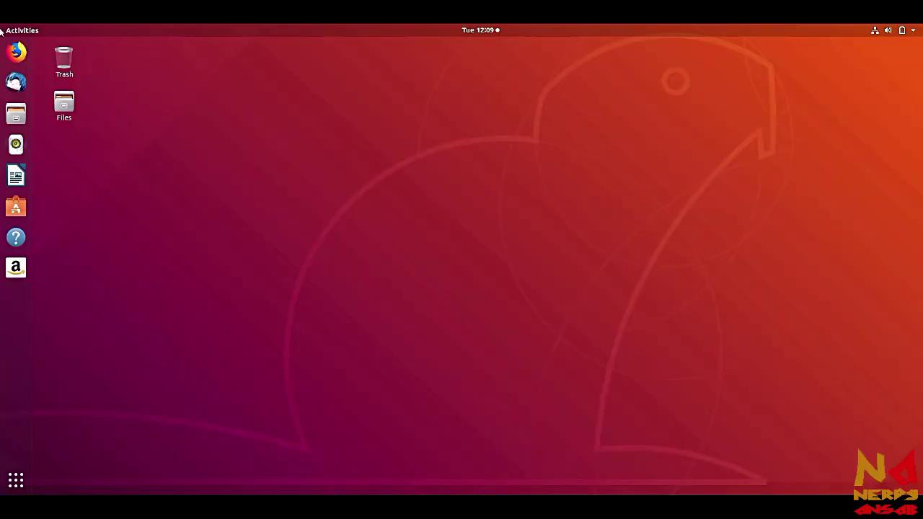
- Launch Firefox as a single maximized window and load netbeans.apache.org
{"action": "left_click", "coordinate": [16, 52]}
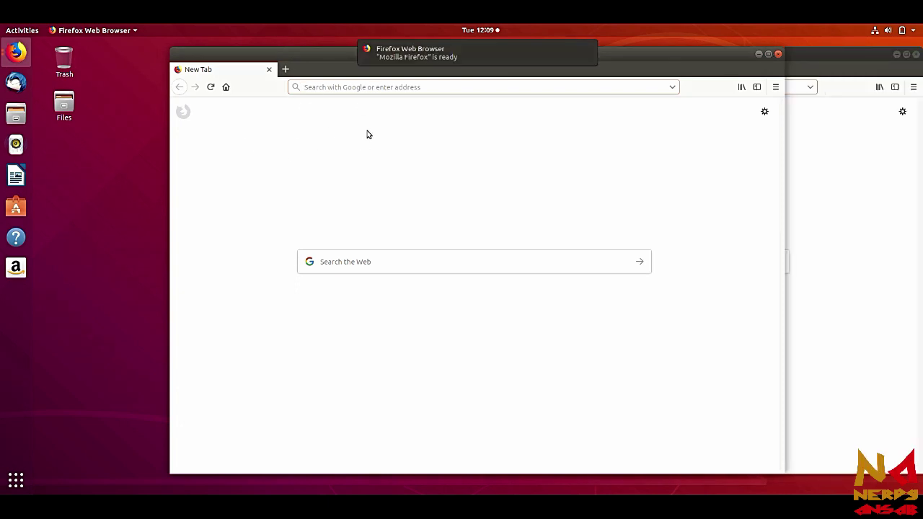
{"action": "left_click", "coordinate": [779, 56]}
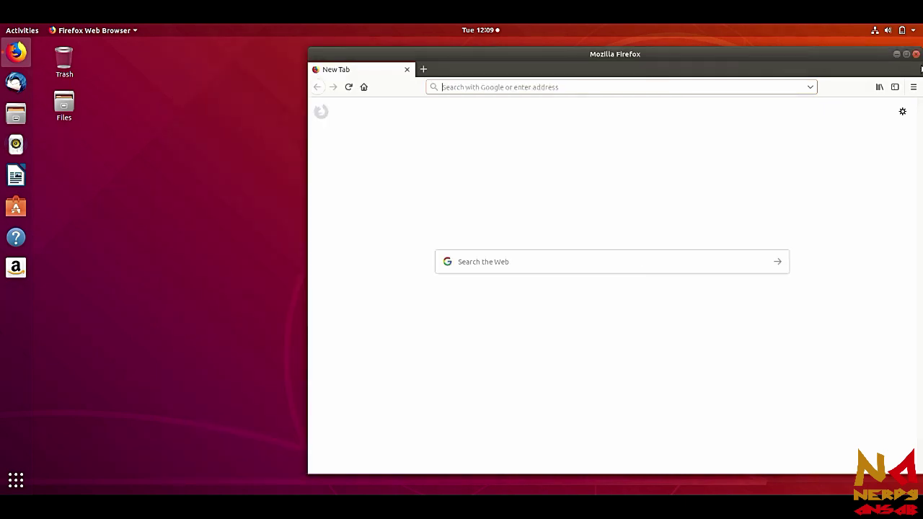
{"action": "double_click", "coordinate": [850, 49]}
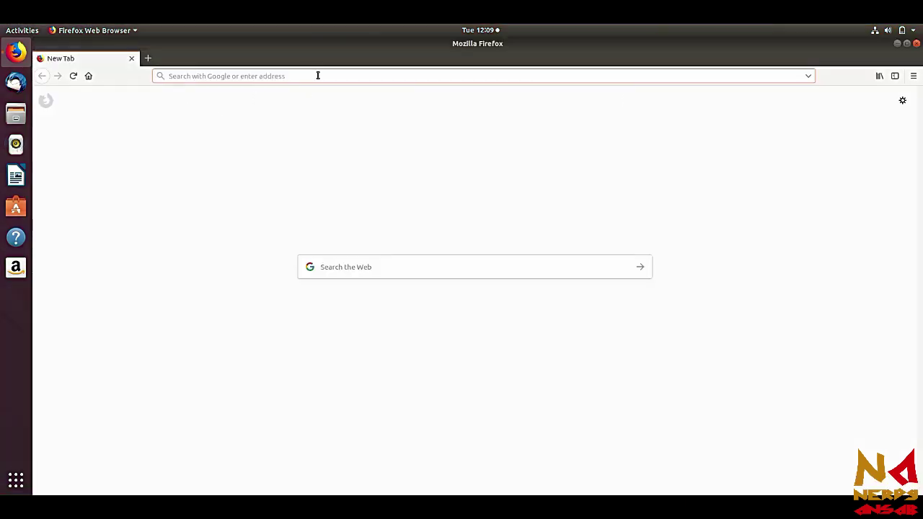
{"action": "type", "text": "ne"}
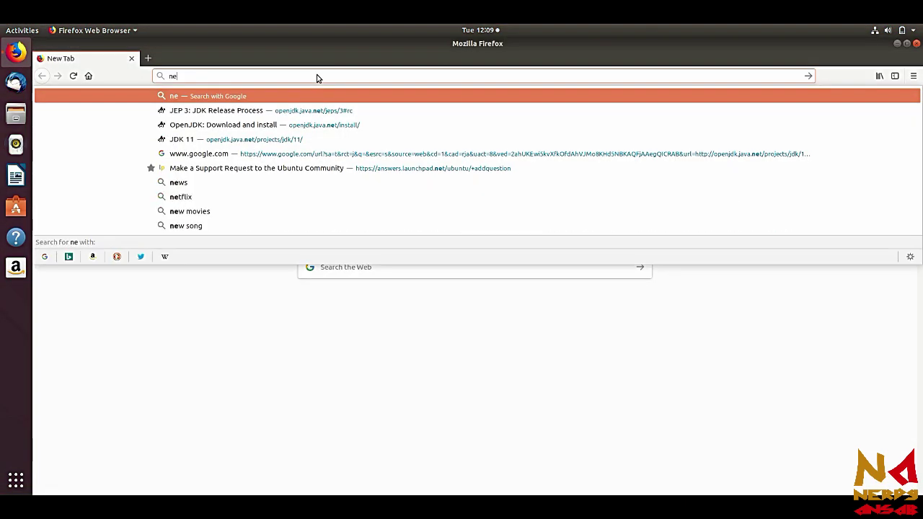
{"action": "type", "text": "tbeans"}
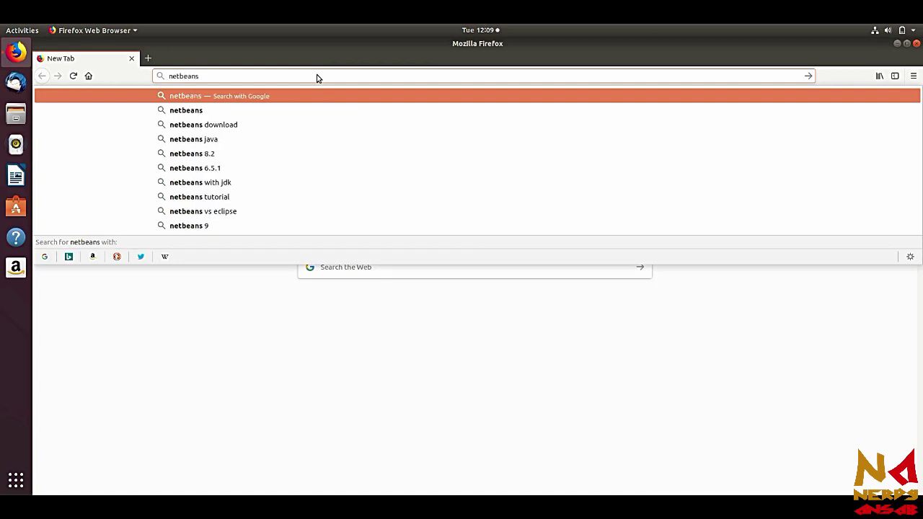
{"action": "type", "text": ".apache.org"}
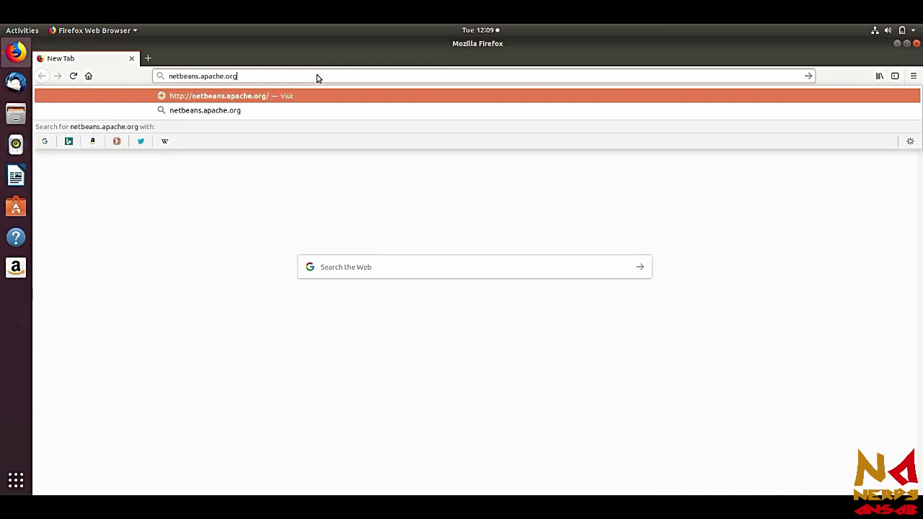
{"action": "key", "text": "Return"}
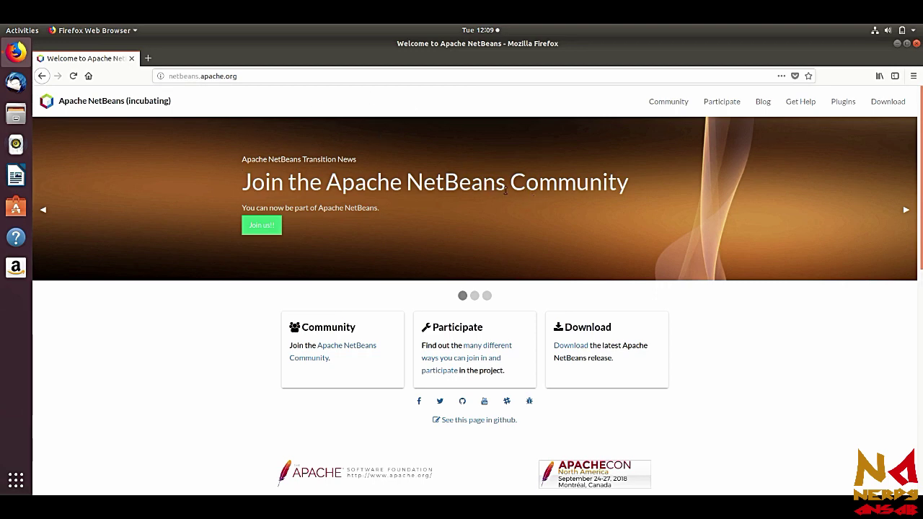
- From the Download page, open the Apache NetBeans 9.0 release and scroll to Downloading
{"action": "left_click", "coordinate": [890, 103]}
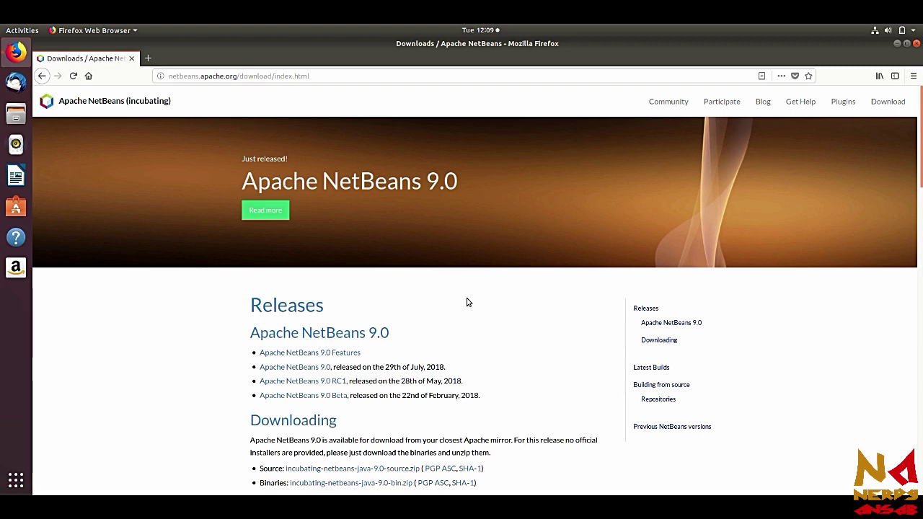
{"action": "scroll", "coordinate": [467, 302], "scroll_direction": "down", "scroll_amount": 3}
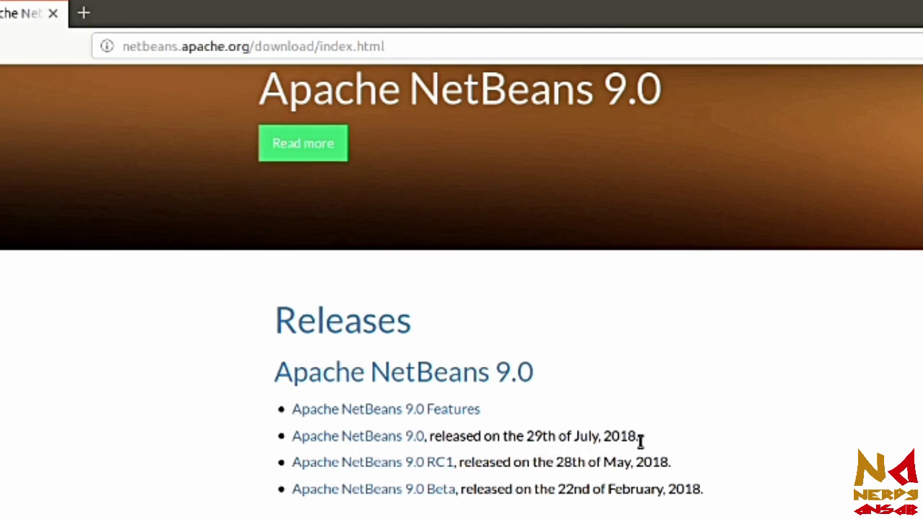
{"action": "left_click", "coordinate": [362, 437]}
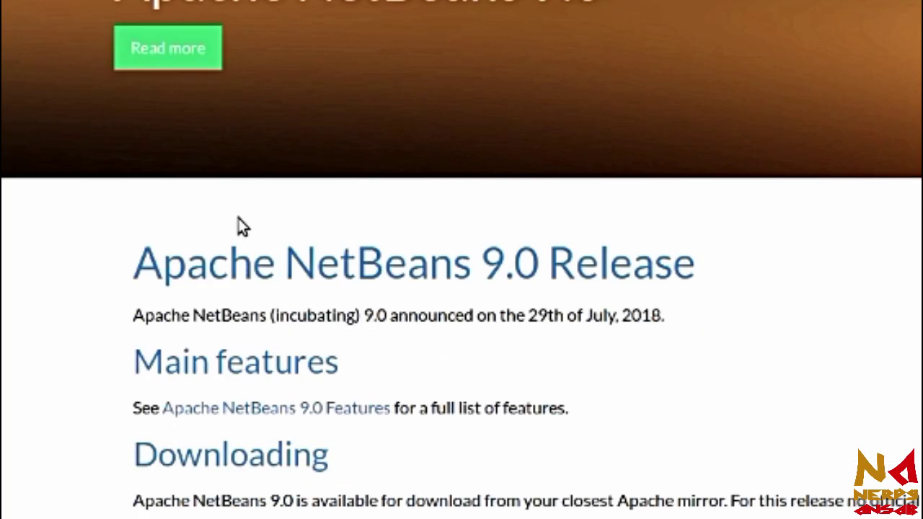
{"action": "scroll", "coordinate": [567, 307], "scroll_direction": "down", "scroll_amount": 2}
{"action": "scroll", "coordinate": [487, 246], "scroll_direction": "down", "scroll_amount": 3}
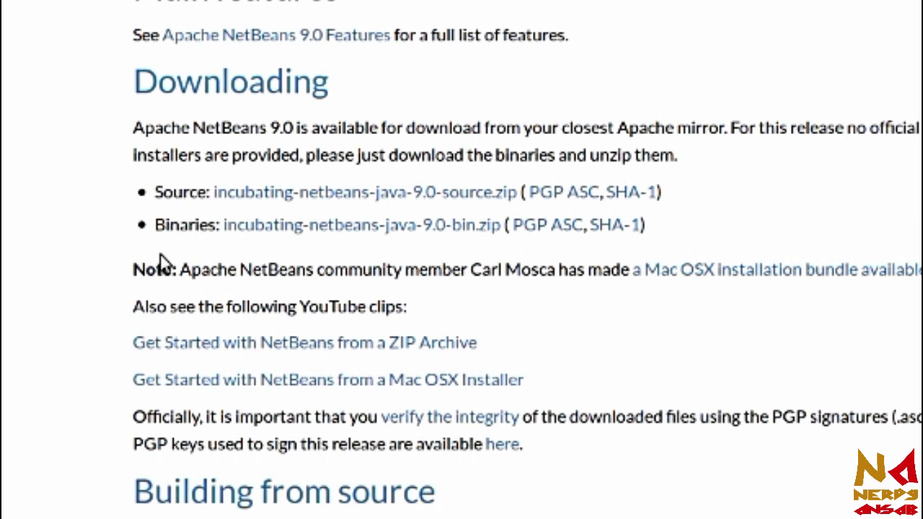
- Save the 9.0 bin.zip to disk using the fibergrid mirror
{"action": "left_click", "coordinate": [317, 228]}
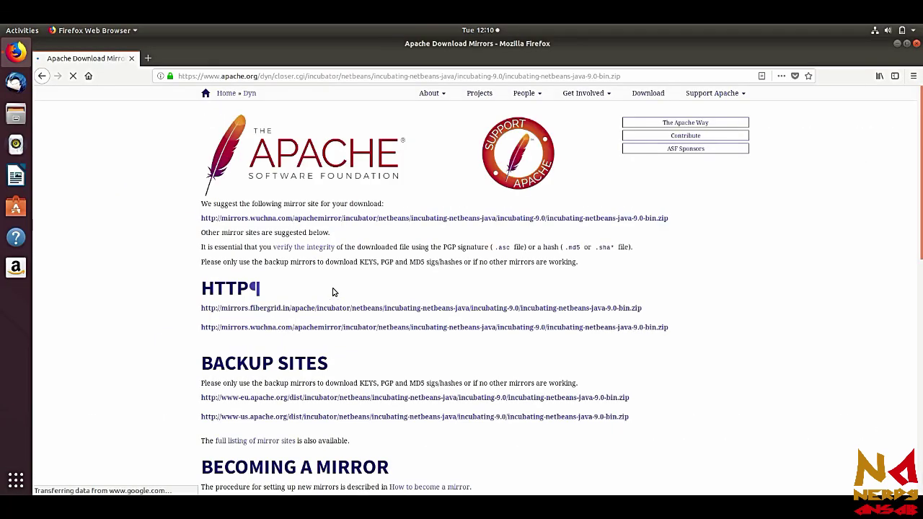
{"action": "scroll", "coordinate": [333, 292], "scroll_direction": "down", "scroll_amount": 1}
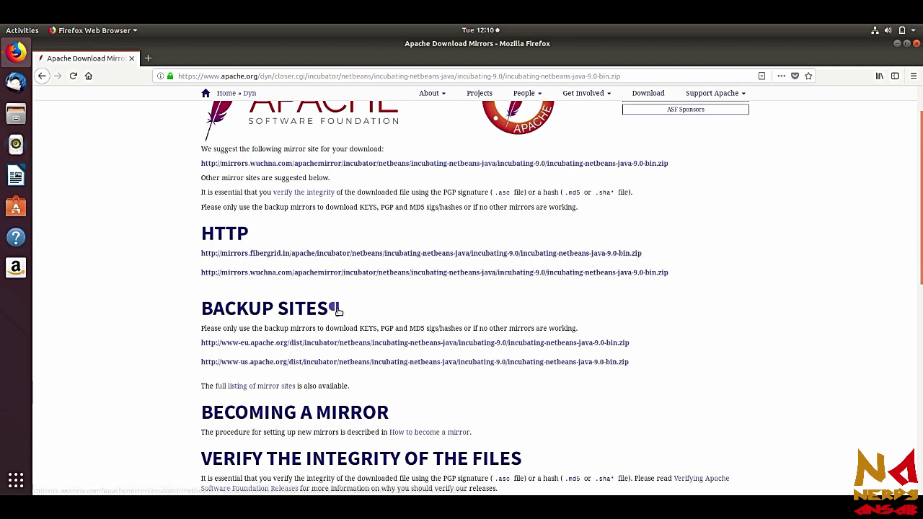
{"action": "left_click", "coordinate": [350, 253]}
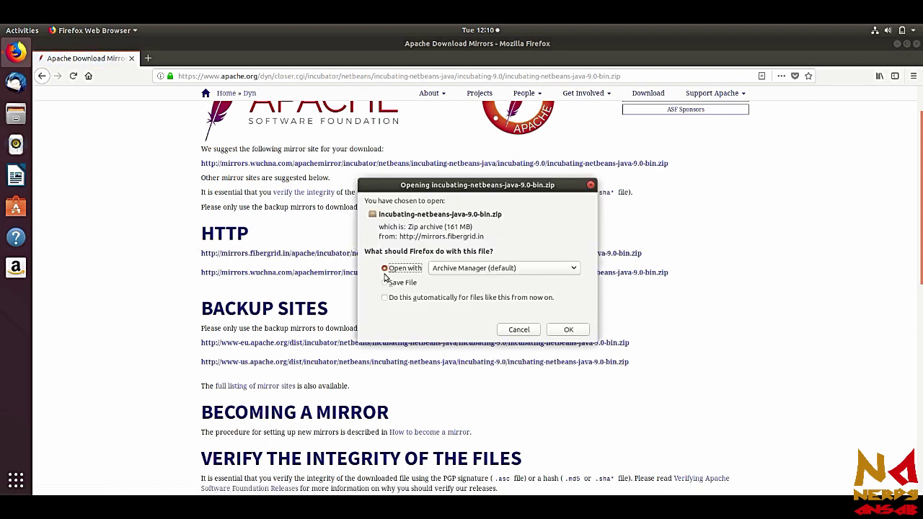
{"action": "left_click", "coordinate": [399, 283]}
{"action": "left_click", "coordinate": [567, 330]}
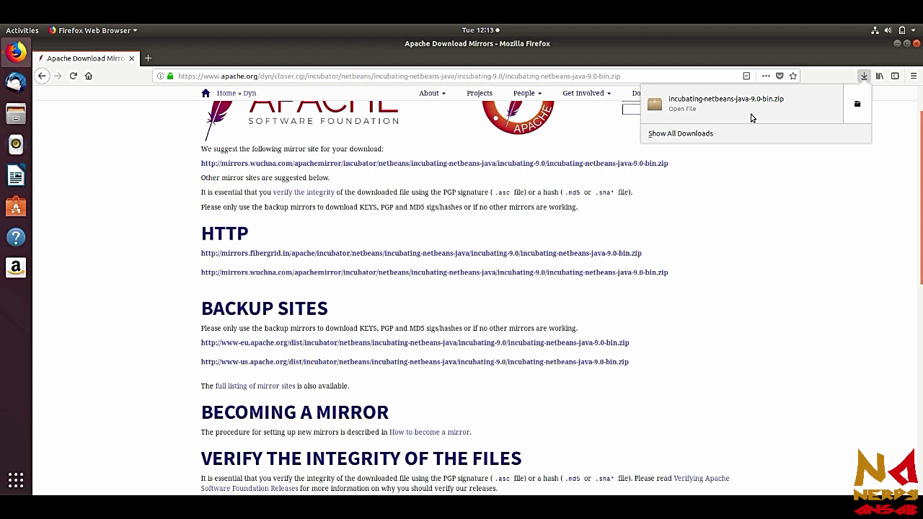
- Extract the downloaded NetBeans zip here in Downloads
{"action": "left_click", "coordinate": [858, 105]}
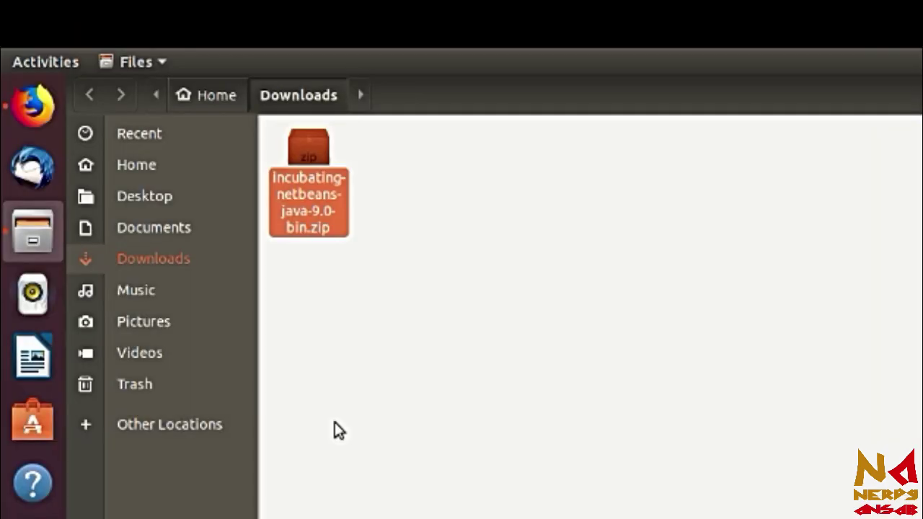
{"action": "right_click", "coordinate": [321, 203]}
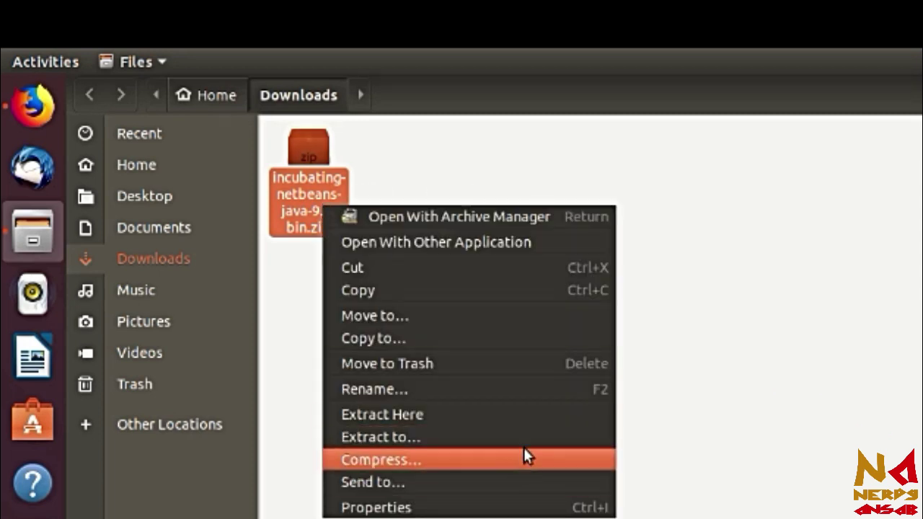
{"action": "left_click", "coordinate": [469, 411]}
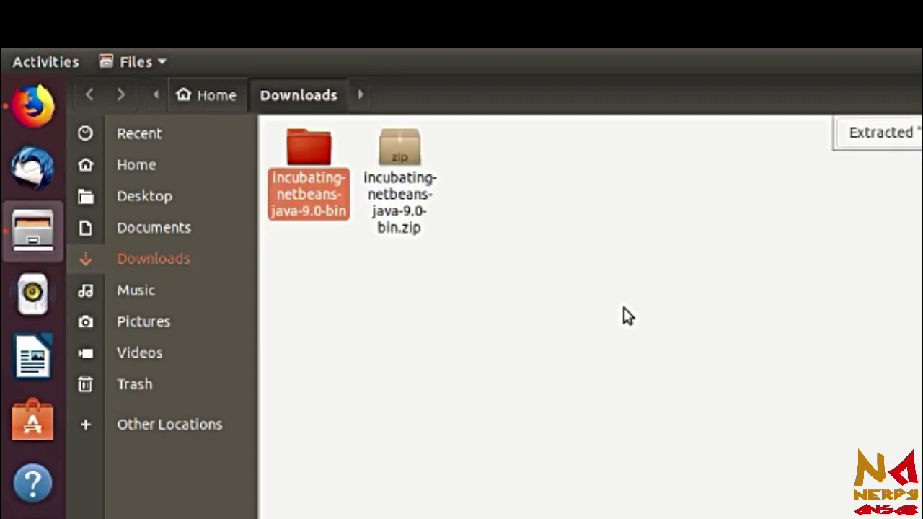
- Open the extracted incubating-netbeans-java-9.0-bin folder and cut the netbeans folder
{"action": "left_click", "coordinate": [575, 198]}
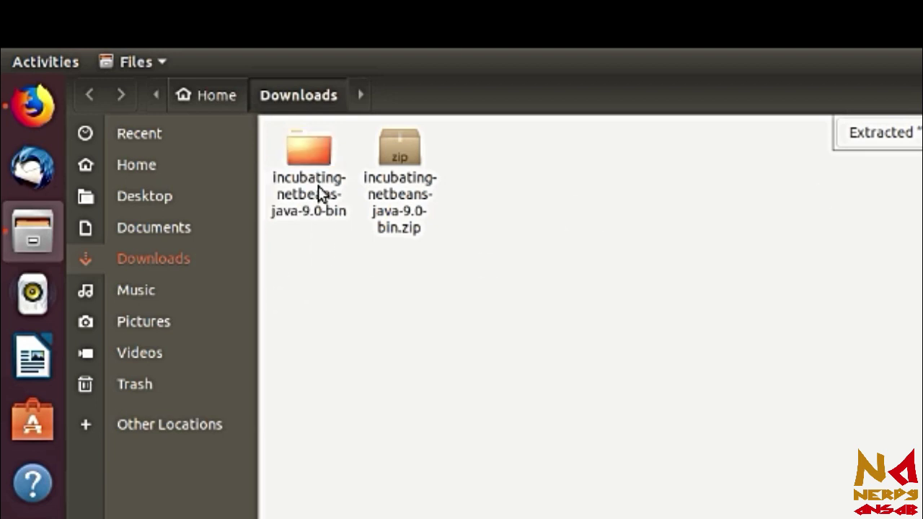
{"action": "double_click", "coordinate": [314, 161]}
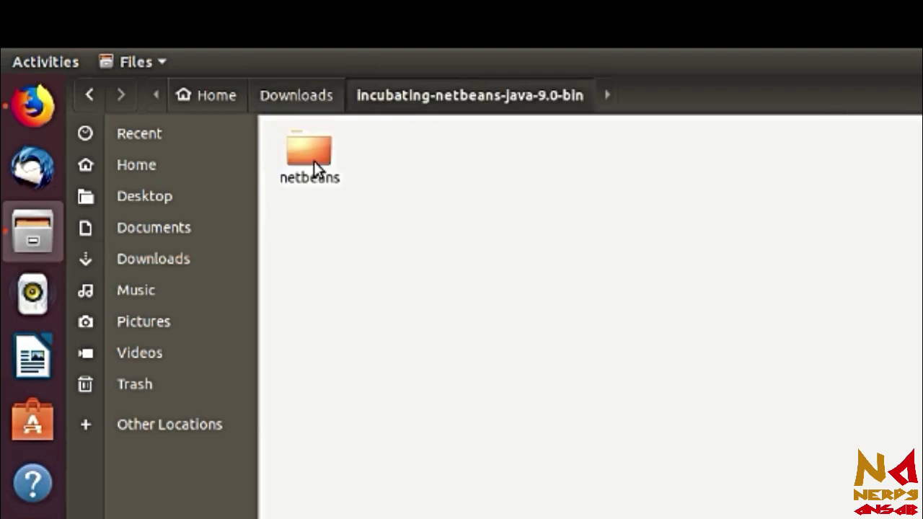
{"action": "left_click", "coordinate": [313, 161]}
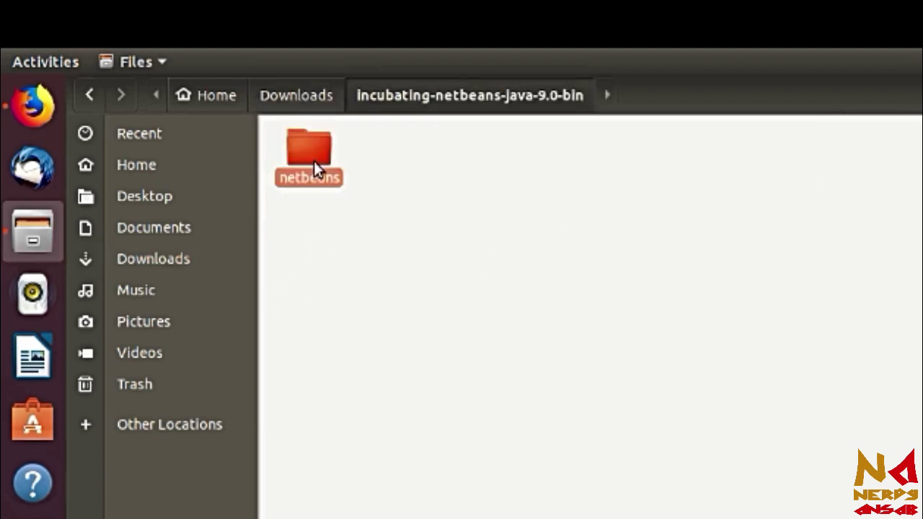
{"action": "right_click", "coordinate": [314, 160]}
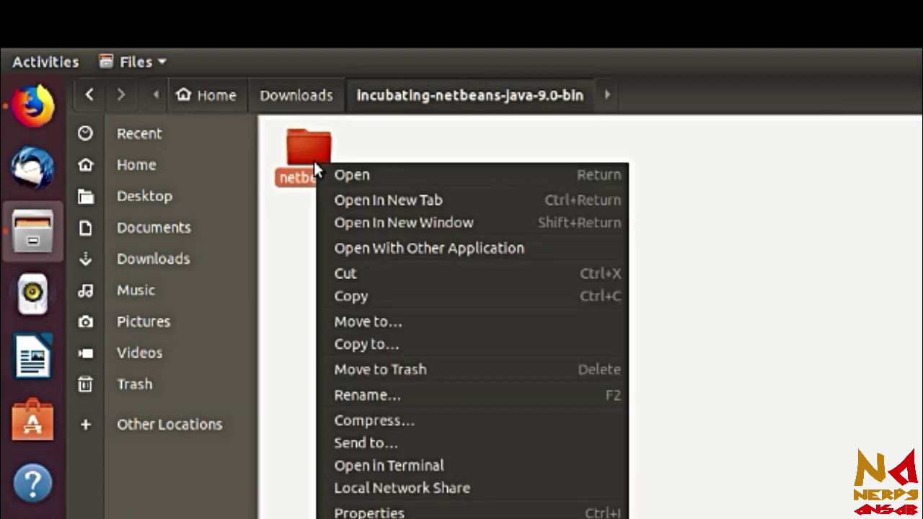
{"action": "left_click", "coordinate": [361, 274]}
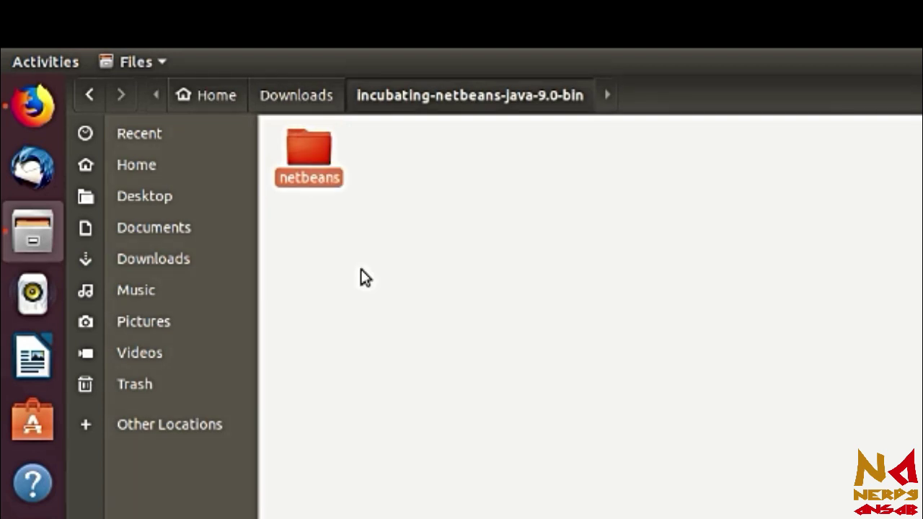
- Paste the netbeans folder into Home and open it
{"action": "left_click", "coordinate": [135, 169]}
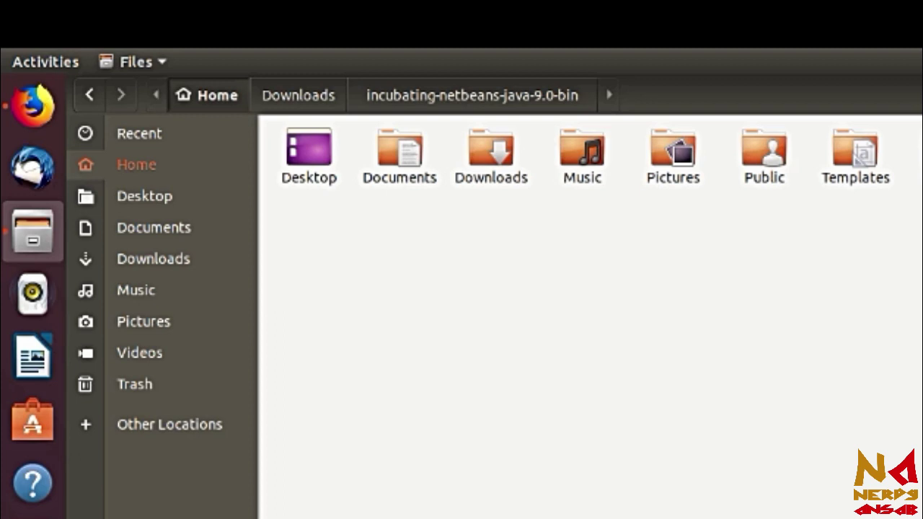
{"action": "key", "text": "ctrl+v"}
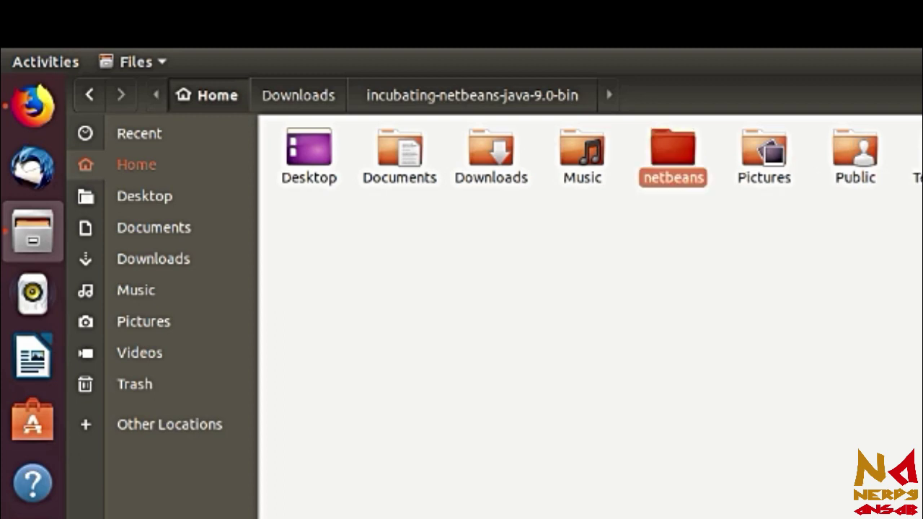
{"action": "double_click", "coordinate": [682, 155]}
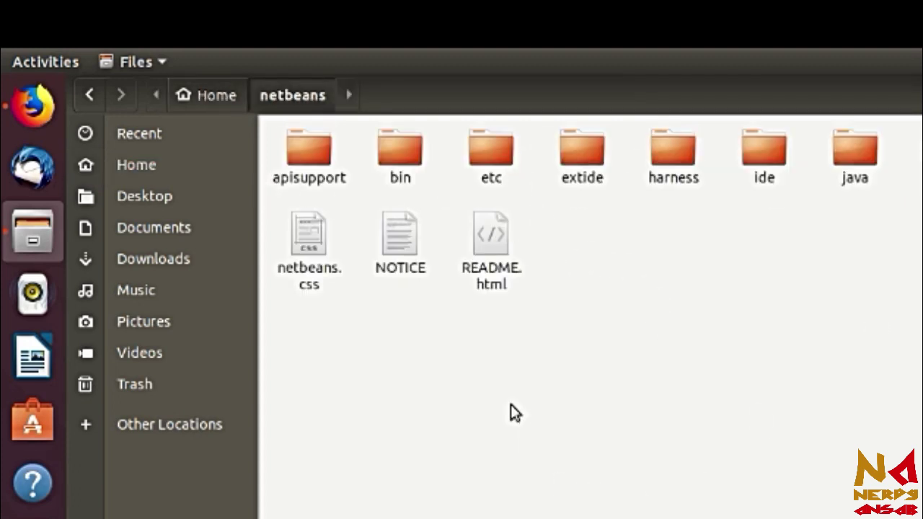
- Open the bin folder and look over netbeans.exe and netbeans64.exe beside the launcher
{"action": "double_click", "coordinate": [401, 155]}
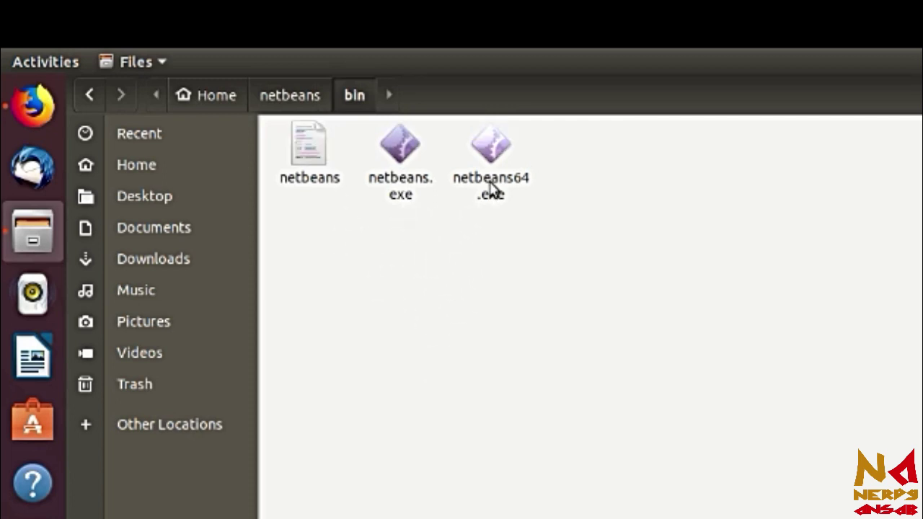
{"action": "left_click_drag", "start_coordinate": [581, 177], "coordinate": [394, 141]}
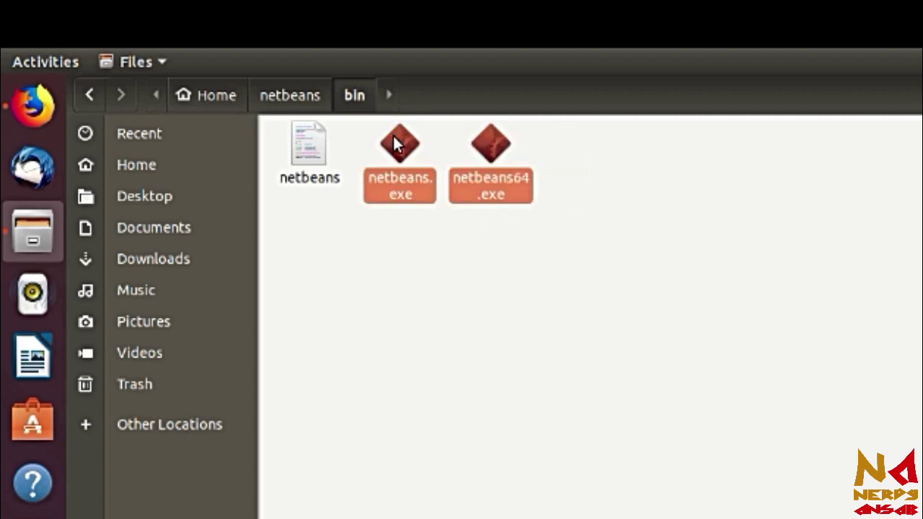
{"action": "left_click", "coordinate": [418, 319]}
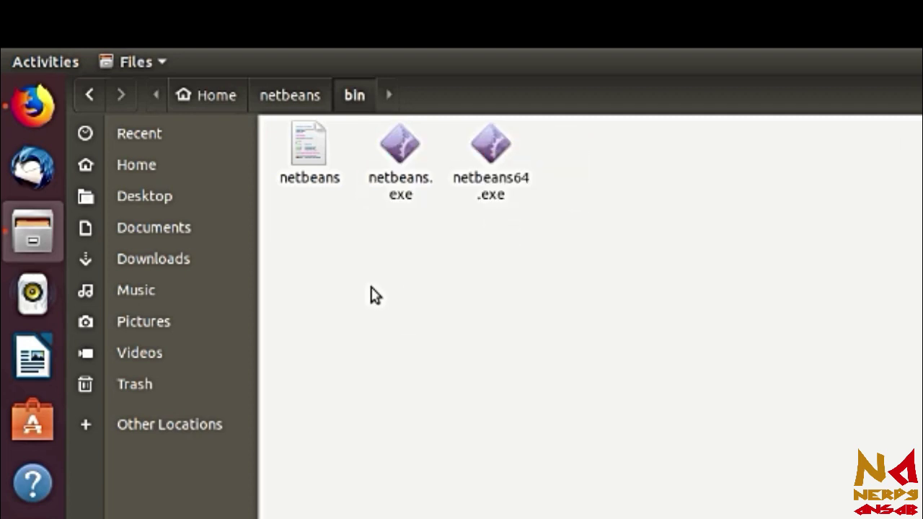
{"action": "double_click", "coordinate": [305, 153]}
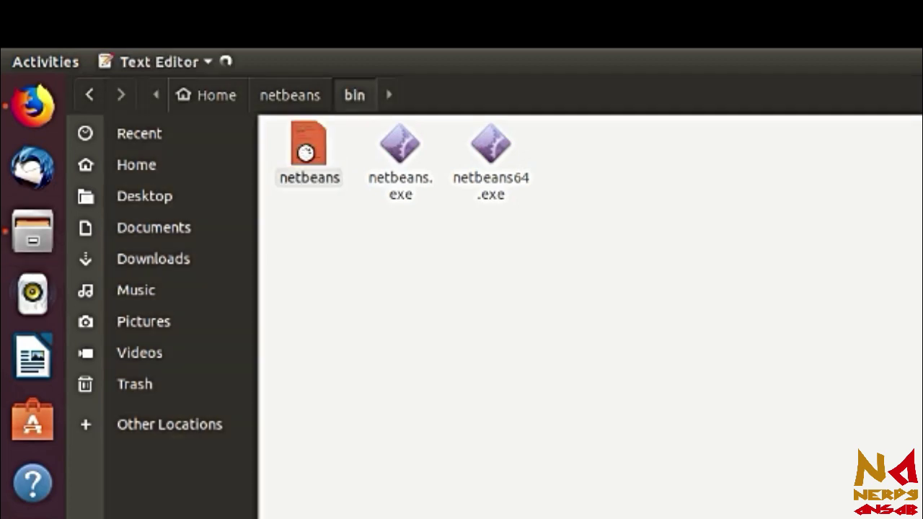
{"action": "scroll", "coordinate": [522, 225], "scroll_direction": "down", "scroll_amount": 4}
{"action": "scroll", "coordinate": [518, 225], "scroll_direction": "up", "scroll_amount": 4}
{"action": "scroll", "coordinate": [356, 212], "scroll_direction": "down", "scroll_amount": 8}
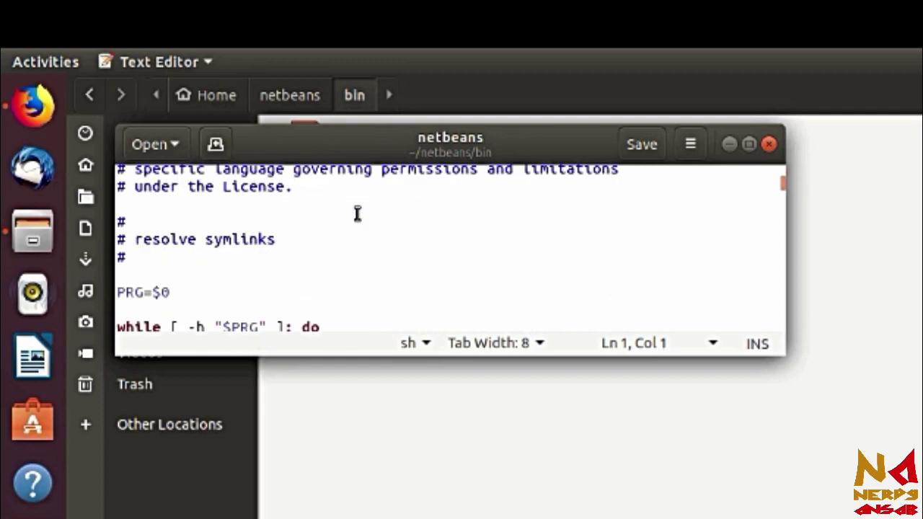
{"action": "left_click", "coordinate": [766, 146]}
{"action": "left_click", "coordinate": [681, 447]}
{"action": "right_click", "coordinate": [681, 447]}
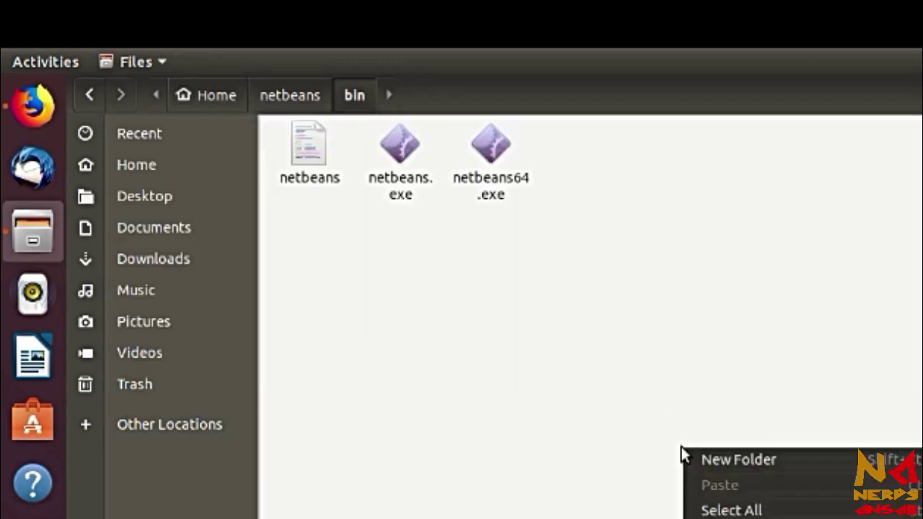
{"action": "left_click", "coordinate": [523, 397]}
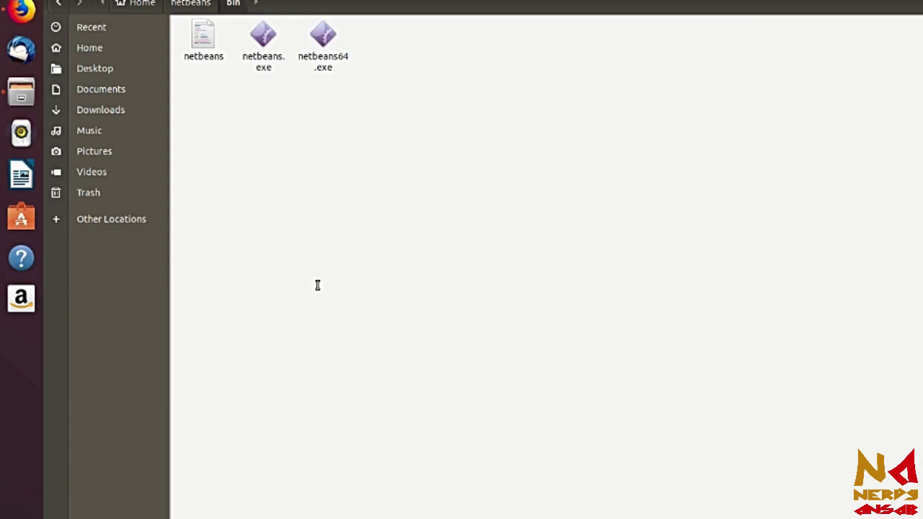
- Open a terminal beside the folder window and check the current directory with pwd
{"action": "key", "text": "ctrl+alt+t"}
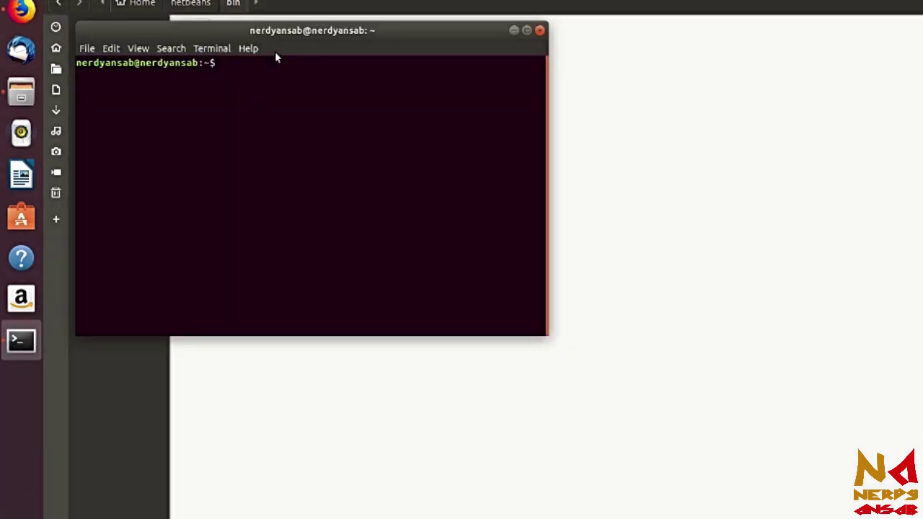
{"action": "left_click_drag", "start_coordinate": [287, 32], "coordinate": [594, 205]}
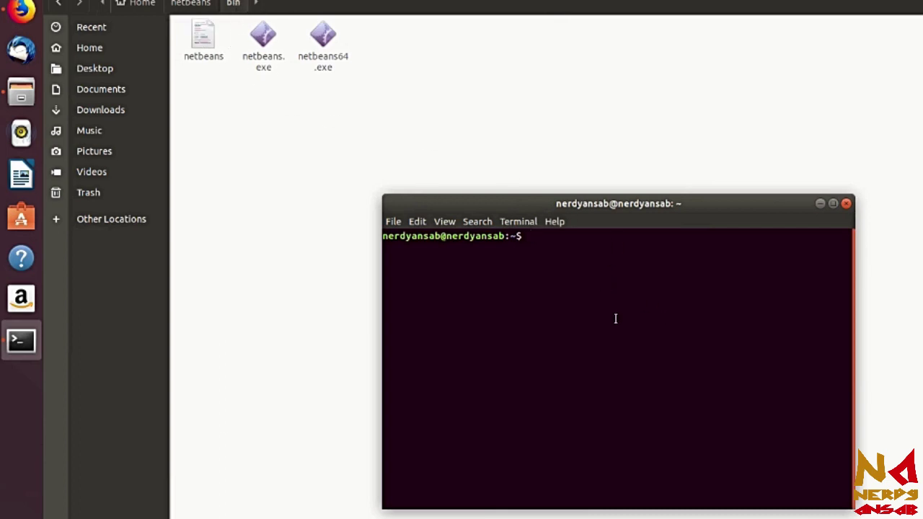
{"action": "type", "text": "pwd"}
{"action": "key", "text": "Return"}
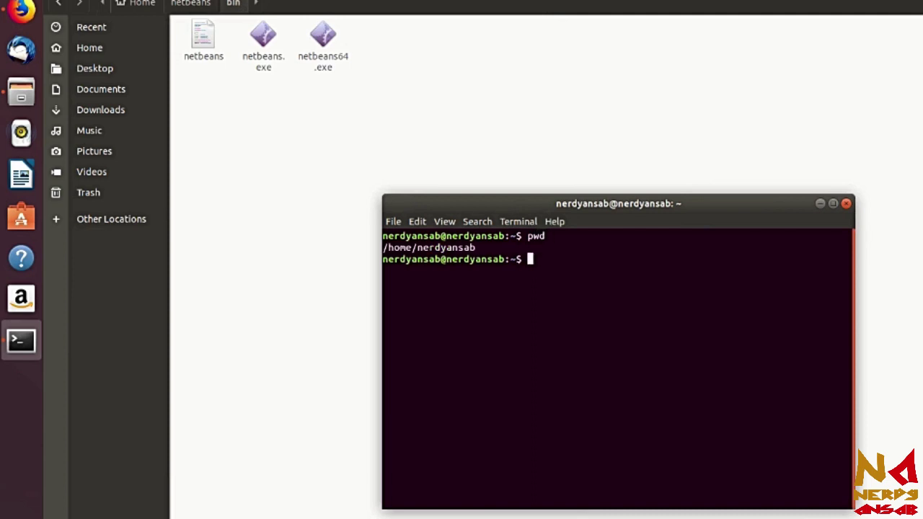
- Change to ~/netbeans/bin and run ./netbeans to launch the IDE
{"action": "type", "text": "cd /netbeans/bin"}
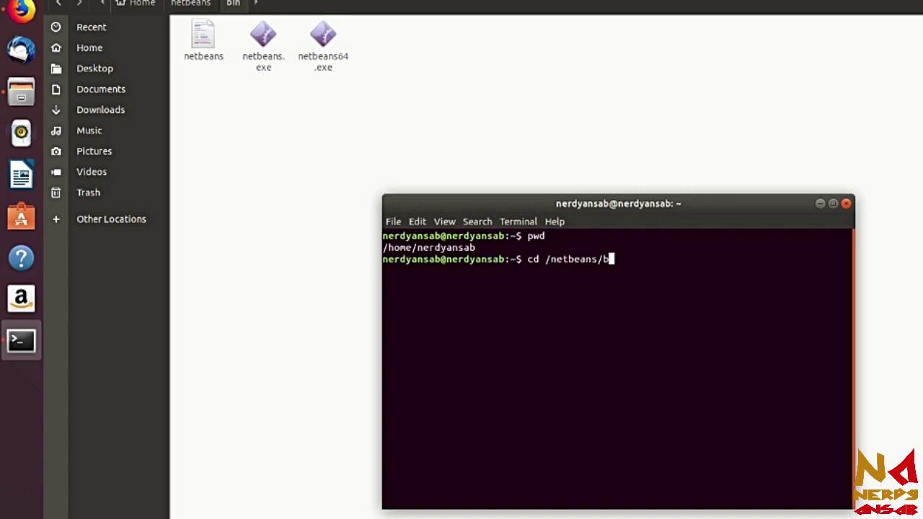
{"action": "key", "text": "Return"}
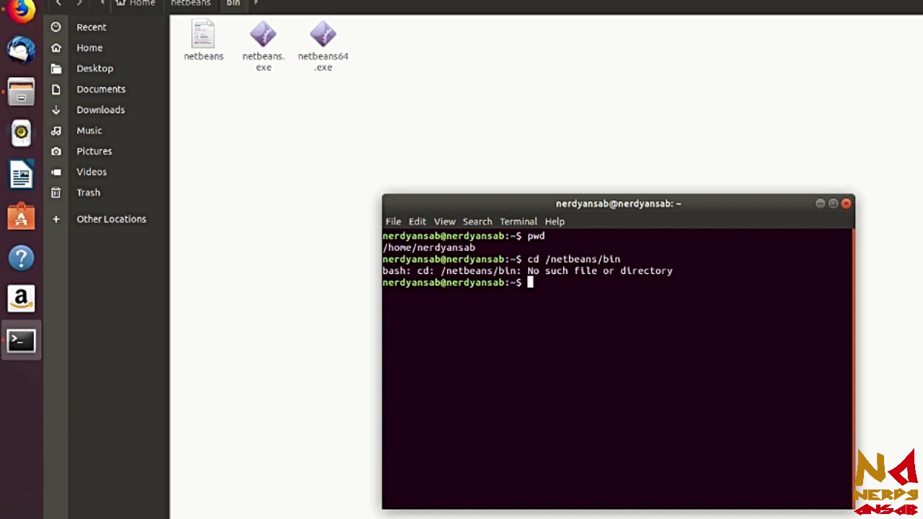
{"action": "type", "text": "cd"}
{"action": "key", "text": "BackSpace"}
{"action": "key", "text": "BackSpace"}
{"action": "type", "text": "cd ~/netbeans/bin"}
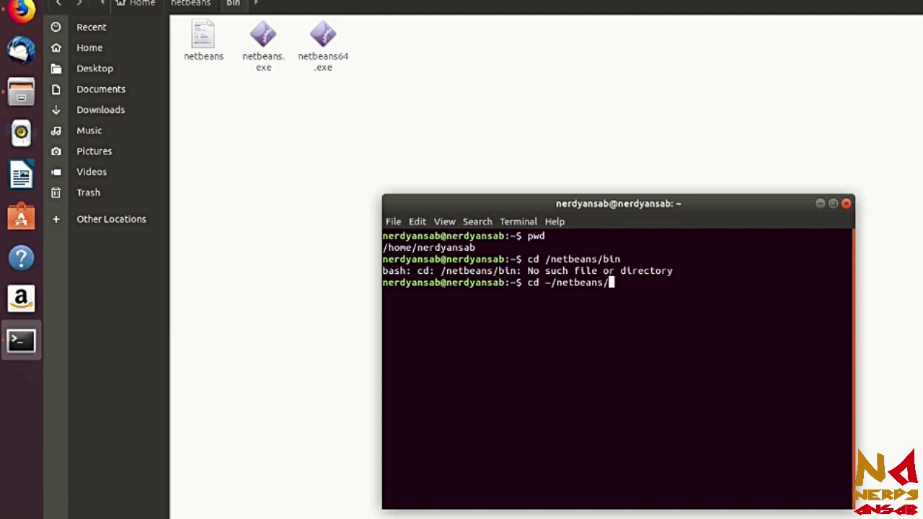
{"action": "key", "text": "BackSpace"}
{"action": "key", "text": "BackSpace"}
{"action": "type", "text": "a"}
{"action": "key", "text": "BackSpace"}
{"action": "type", "text": "in"}
{"action": "key", "text": "Return"}
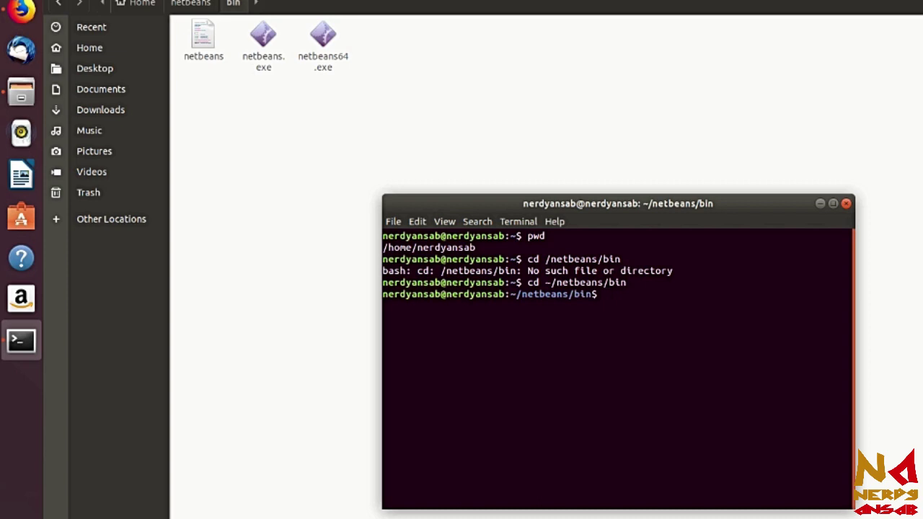
{"action": "type", "text": "/netbeans"}
{"action": "key", "text": "Return"}
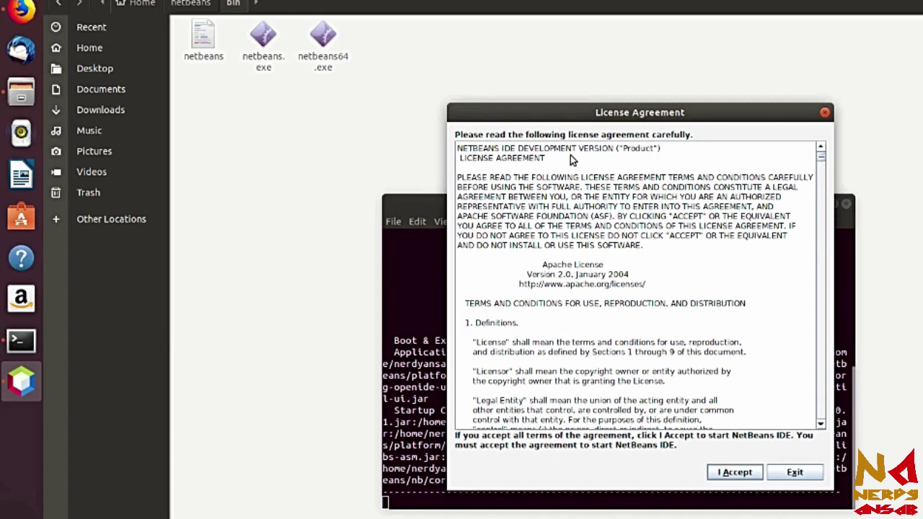
- Move the License Agreement dialog up and accept the license
{"action": "left_click_drag", "start_coordinate": [641, 120], "coordinate": [596, 56]}
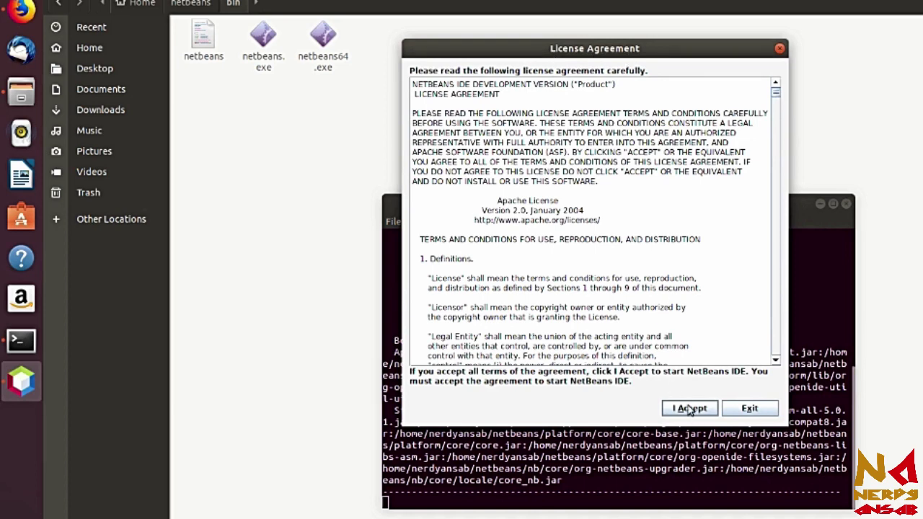
{"action": "left_click", "coordinate": [689, 408]}
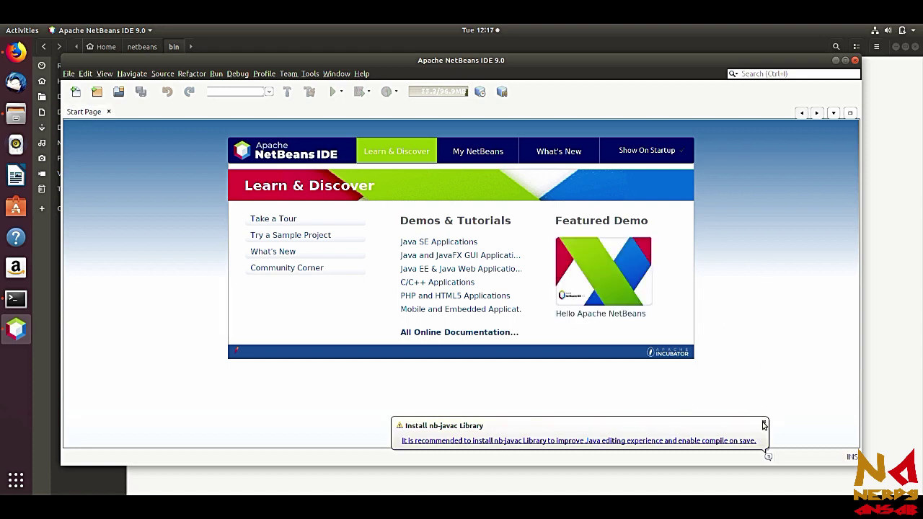
- Close the nb-javac notice, maximize the IDE, cancel New File, and start a New Project
{"action": "left_click", "coordinate": [763, 426]}
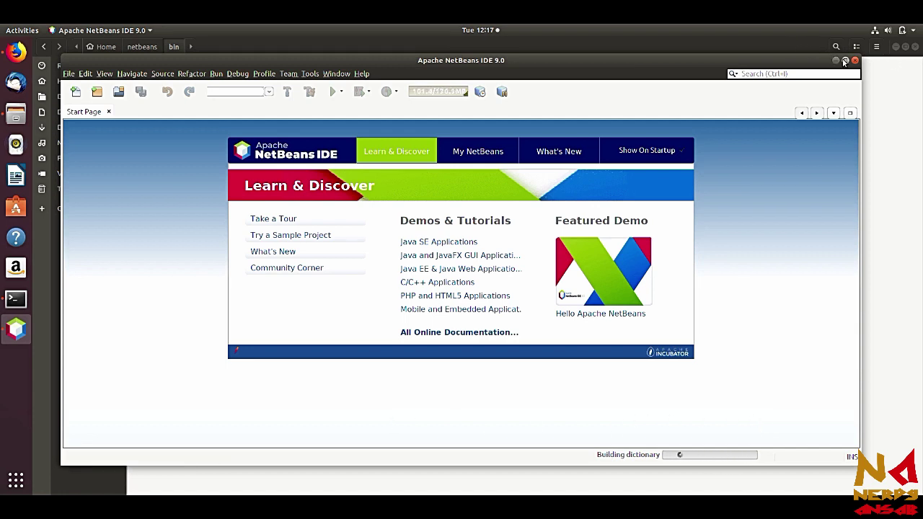
{"action": "left_click", "coordinate": [845, 61]}
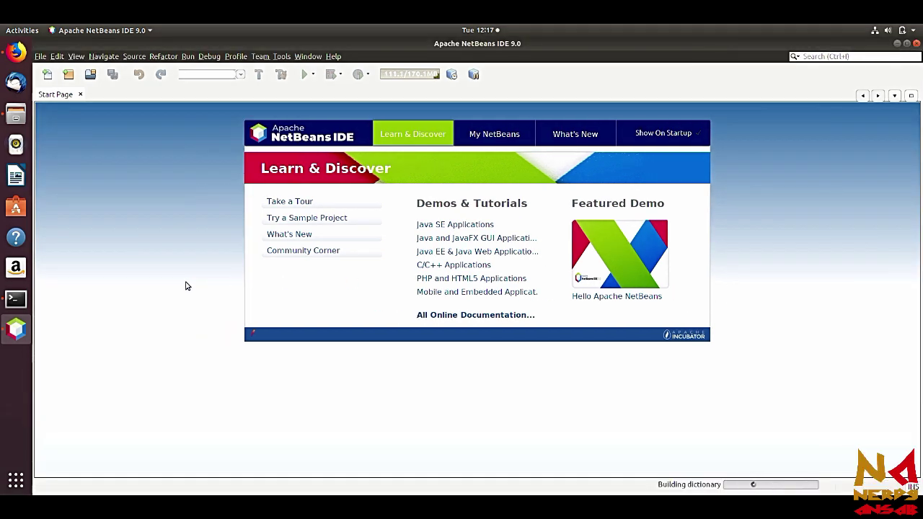
{"action": "left_click", "coordinate": [47, 75]}
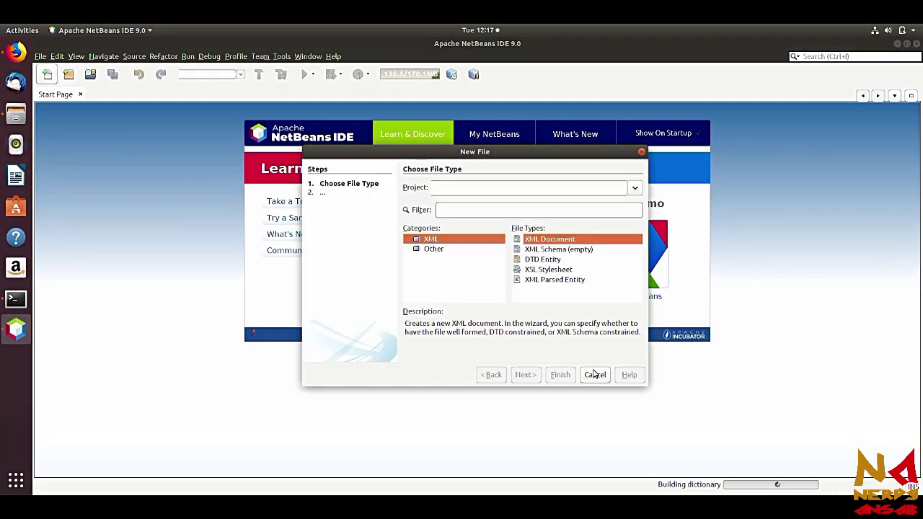
{"action": "left_click", "coordinate": [595, 374]}
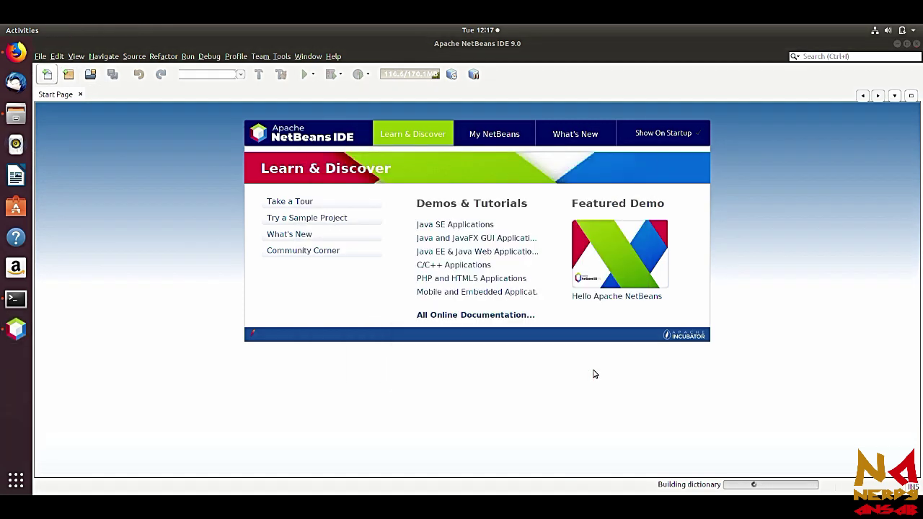
{"action": "left_click", "coordinate": [66, 76]}
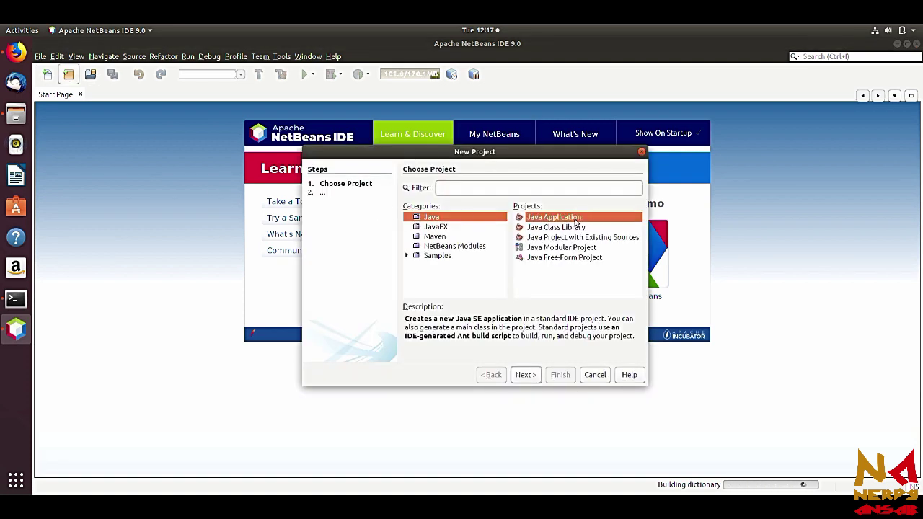
- Choose Java Application and finish with the default name JavaApplication1 and a main class
{"action": "left_click", "coordinate": [526, 376]}
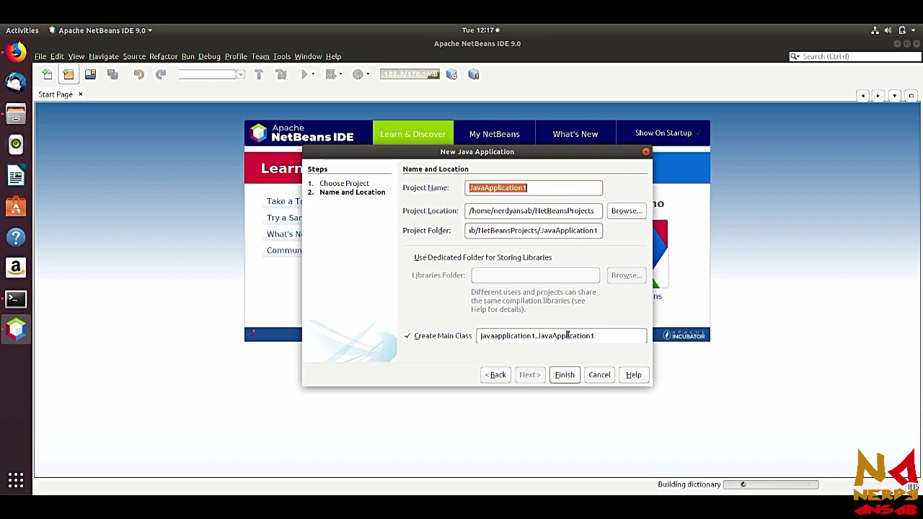
{"action": "left_click", "coordinate": [564, 375]}
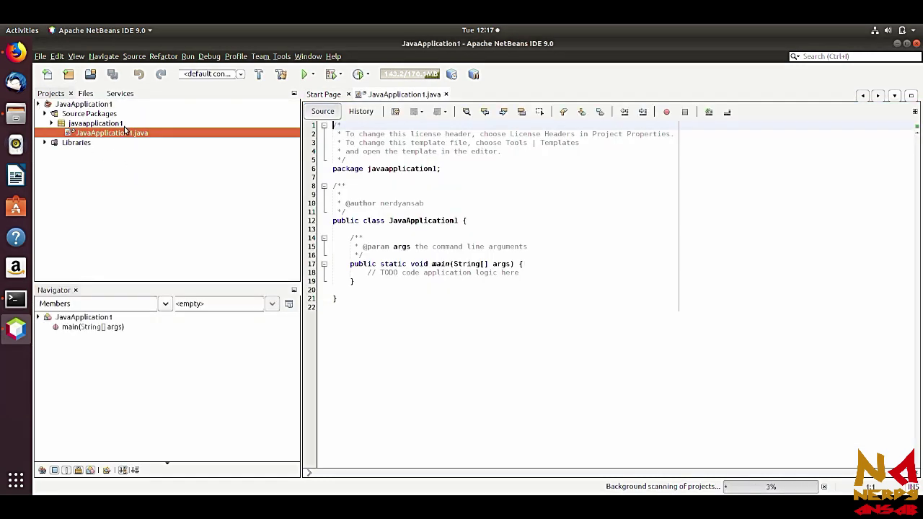
- Add a System.out.print greeting line below the TODO comment in main, then run JavaApplication1
{"action": "left_click", "coordinate": [535, 272]}
{"action": "key", "text": "Return"}
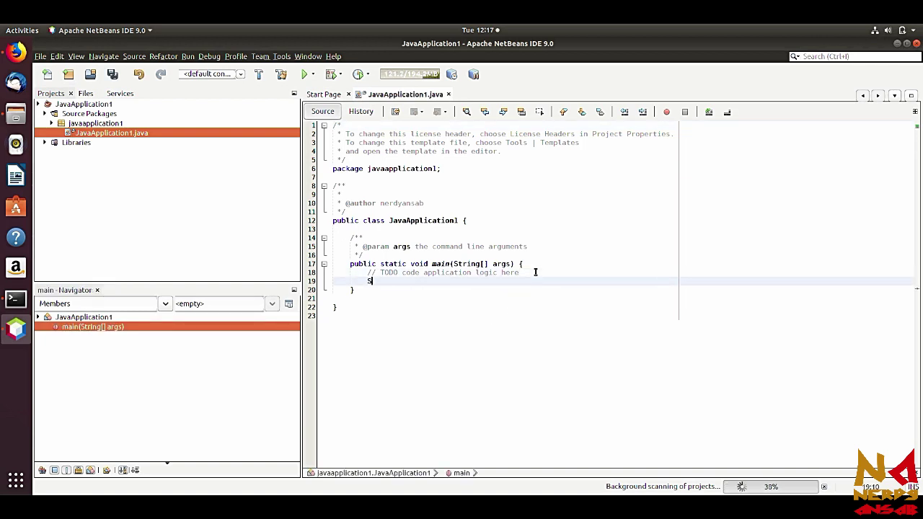
{"action": "type", "text": "Syste."}
{"action": "type", "text": ".out.print("}
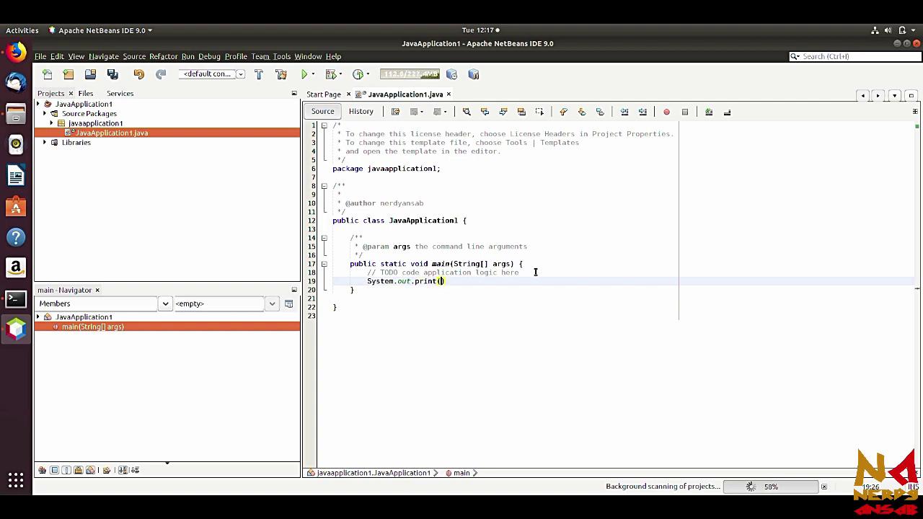
{"action": "type", "text": "\"hey this "}
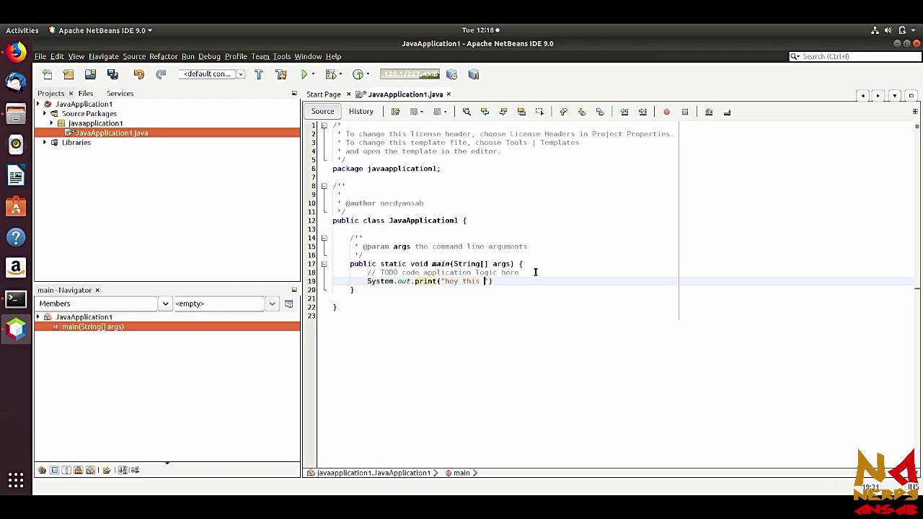
{"action": "type", "text": "is nerdy ansab"}
{"action": "type", "text": ";"}
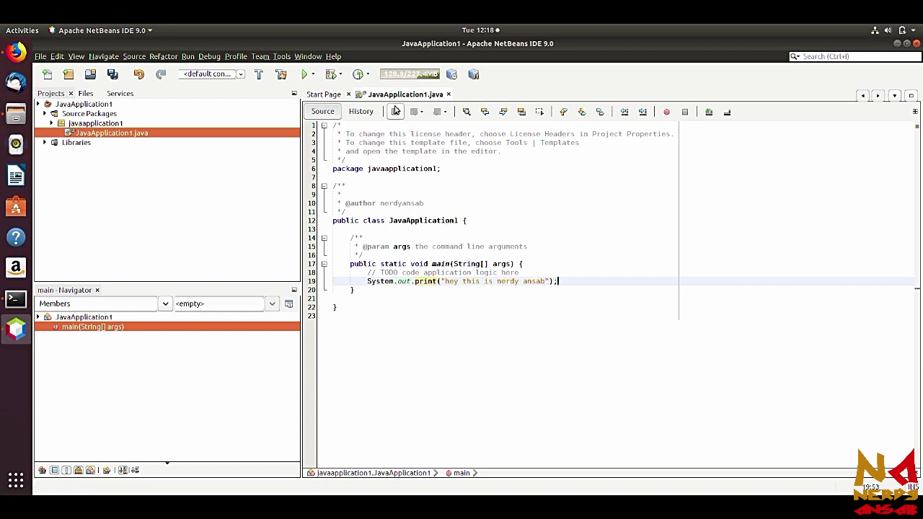
{"action": "left_click", "coordinate": [304, 76]}
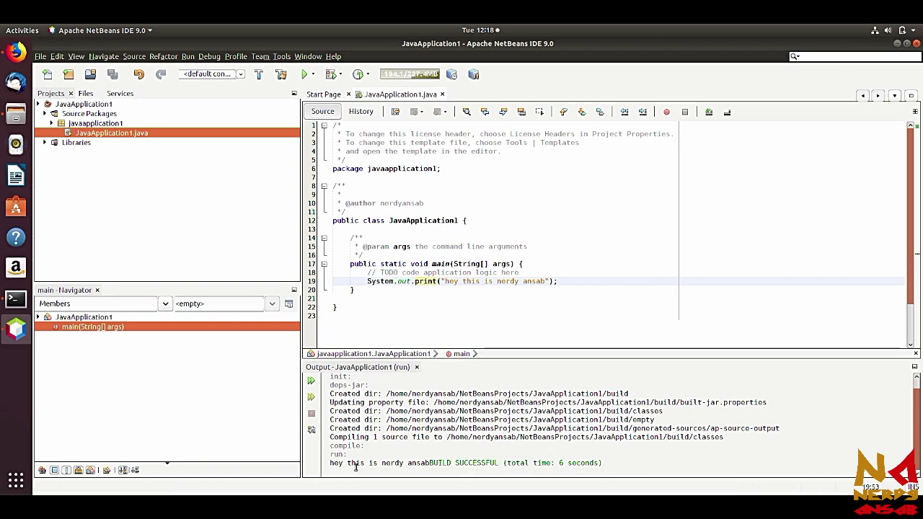
{"action": "left_click", "coordinate": [367, 215]}
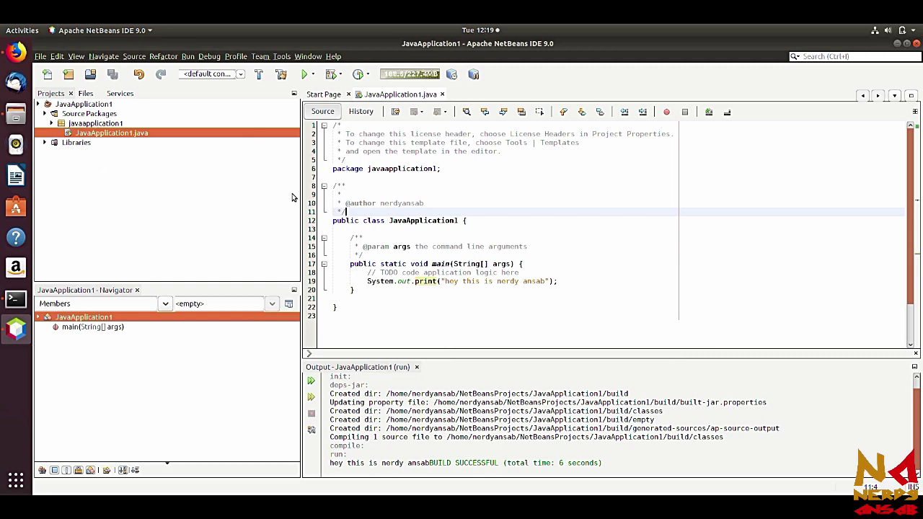
{"action": "left_click", "coordinate": [288, 58]}
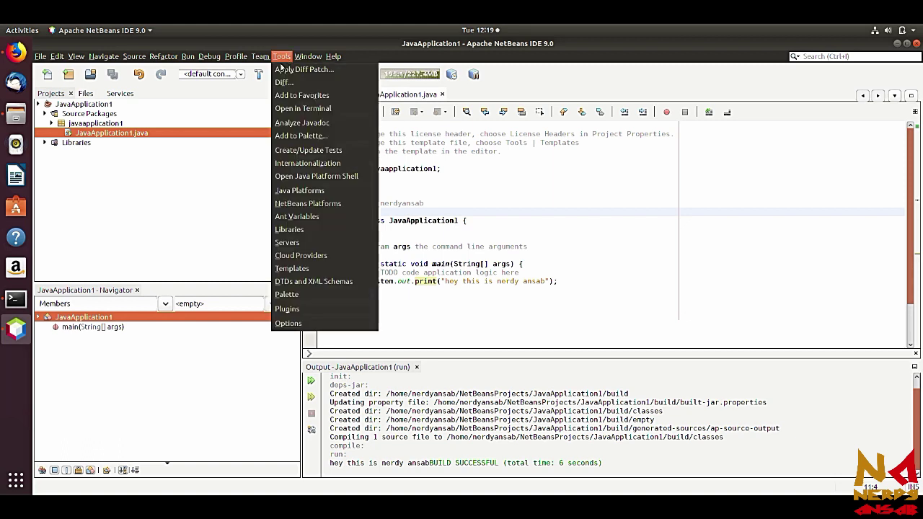
{"action": "mouse_move", "coordinate": [288, 294]}
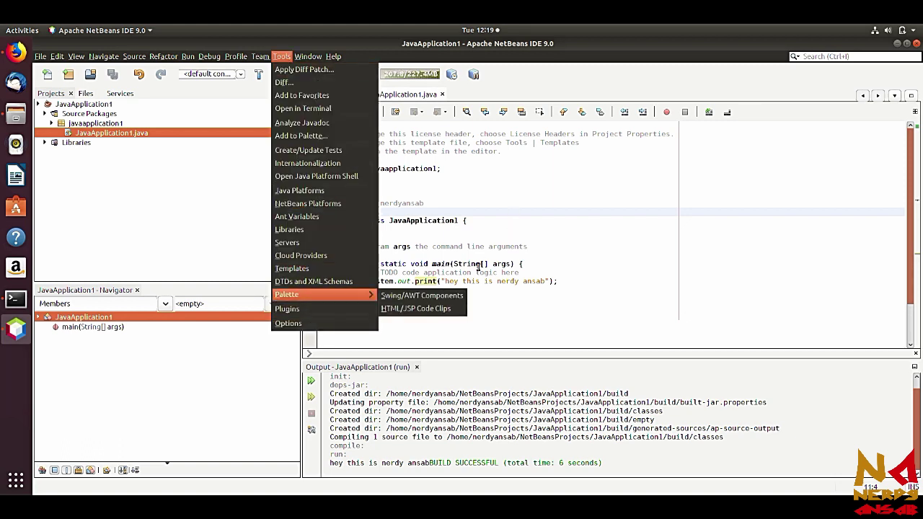
{"action": "left_click", "coordinate": [539, 262]}
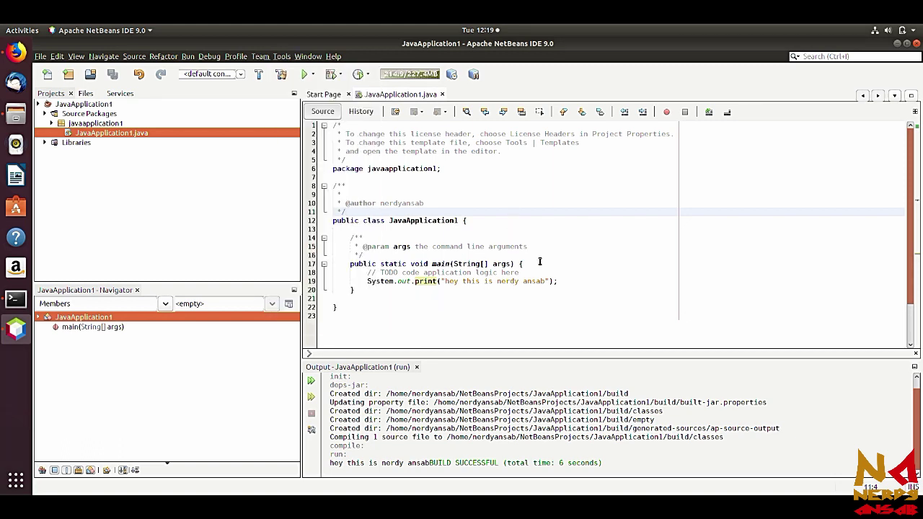